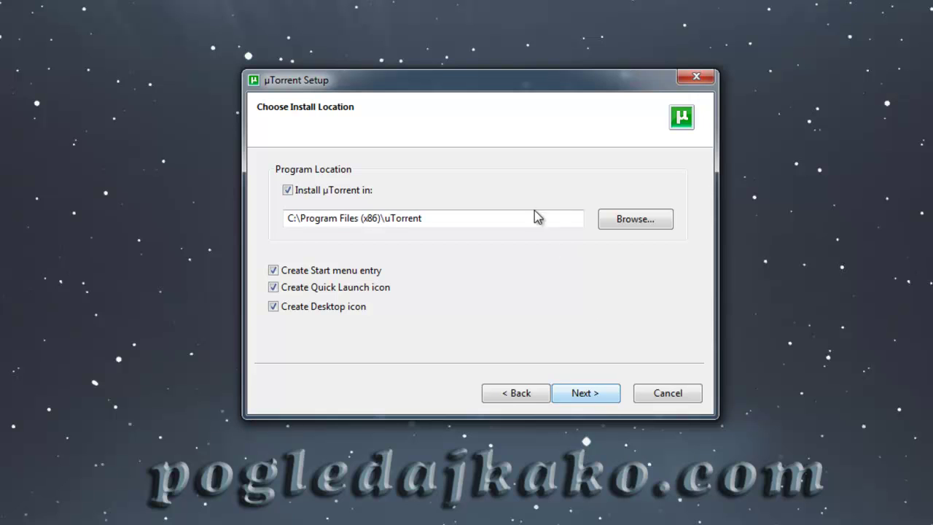
# - Install µTorrent in C:\Program Files (x86)\uTorrent with the Start menu entry, Quick Launch icon and desktop icon enabled
pyautogui.moveTo(431, 221); pyautogui.dragTo(285, 219)
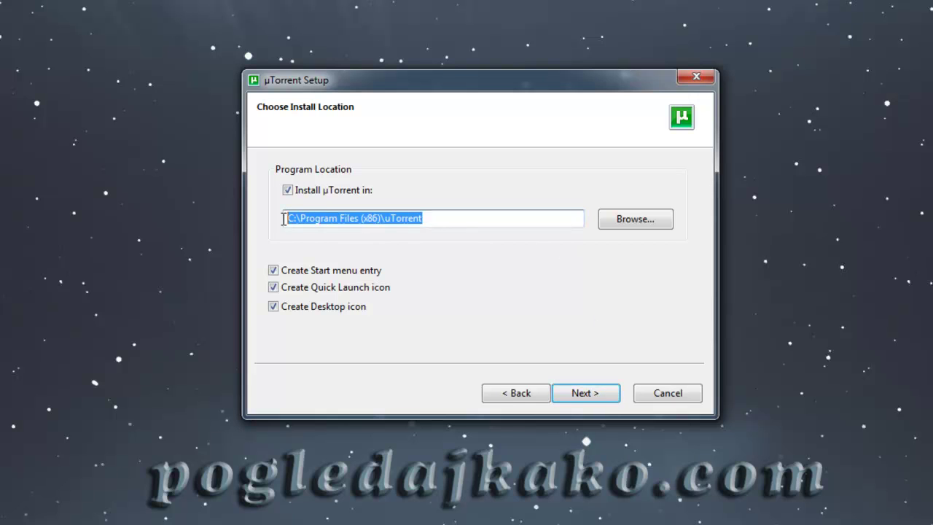
pyautogui.click(534, 218)
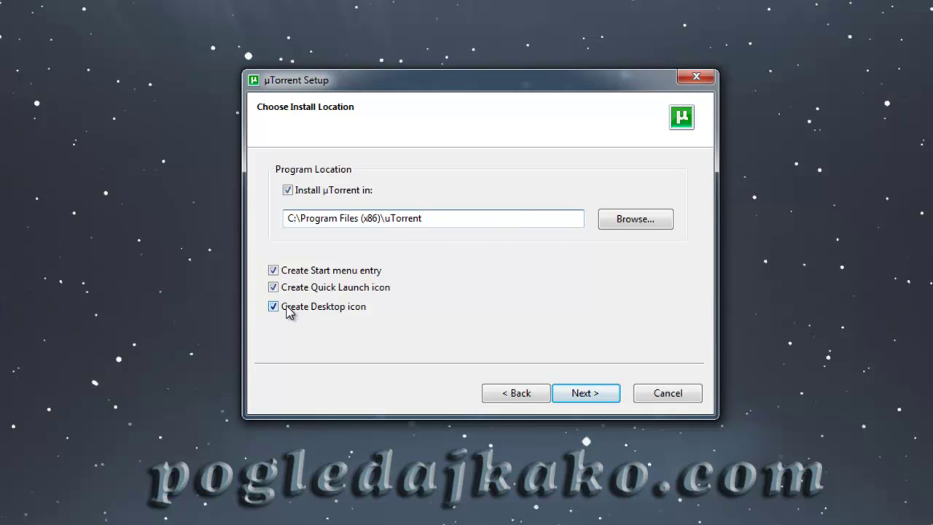
pyautogui.click(592, 400)
pyautogui.click(594, 394)
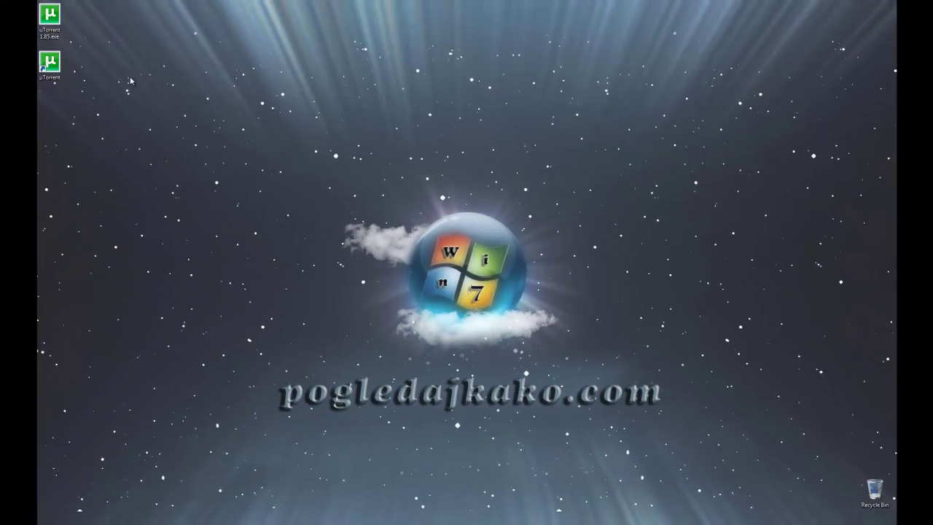
# - Launch µTorrent and open its preferences
pyautogui.doubleClick(49, 63)
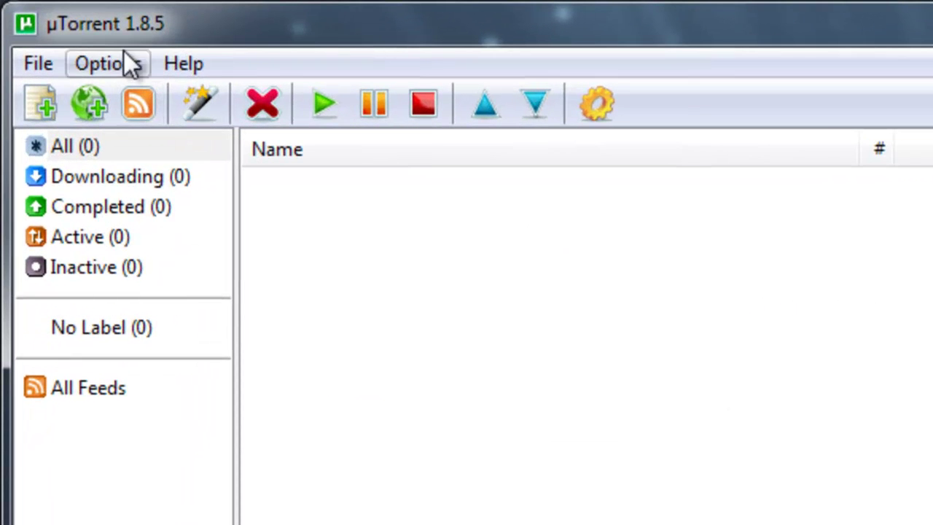
pyautogui.click(123, 55)
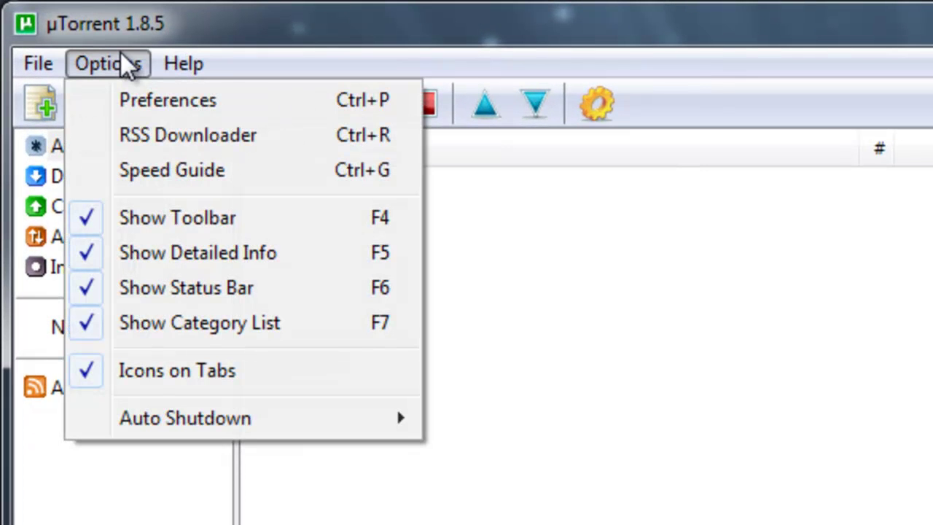
pyautogui.click(135, 107)
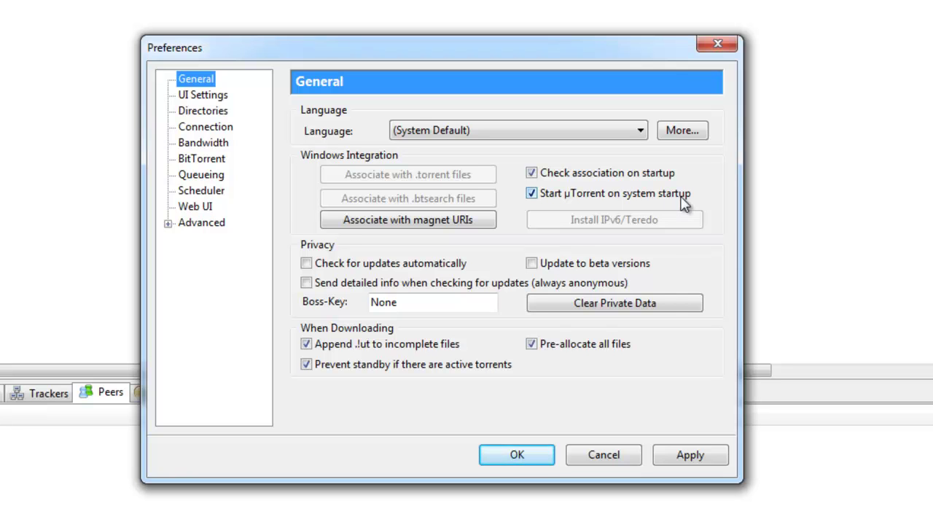
# - Enable storing new downloads in I:\TORRENTI and moving completed downloads to I:\TORRENTI
pyautogui.click(216, 115)
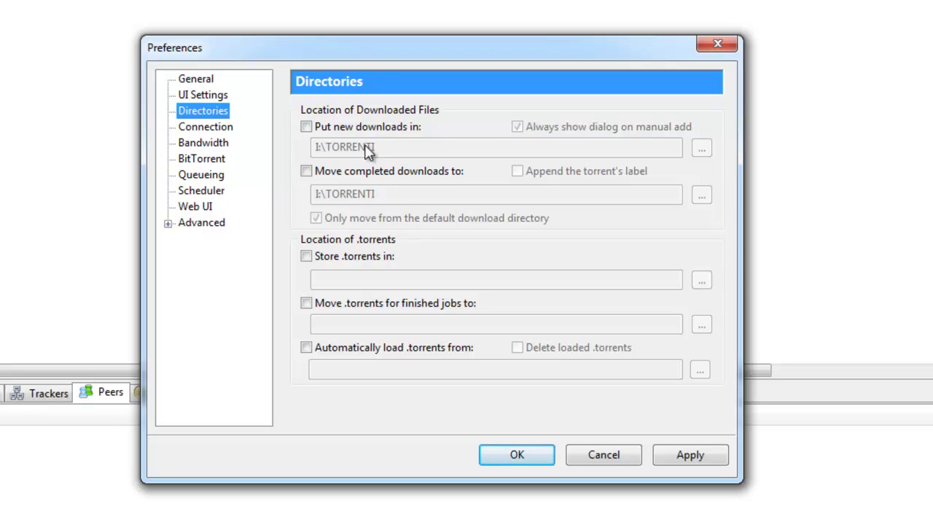
pyautogui.click(306, 128)
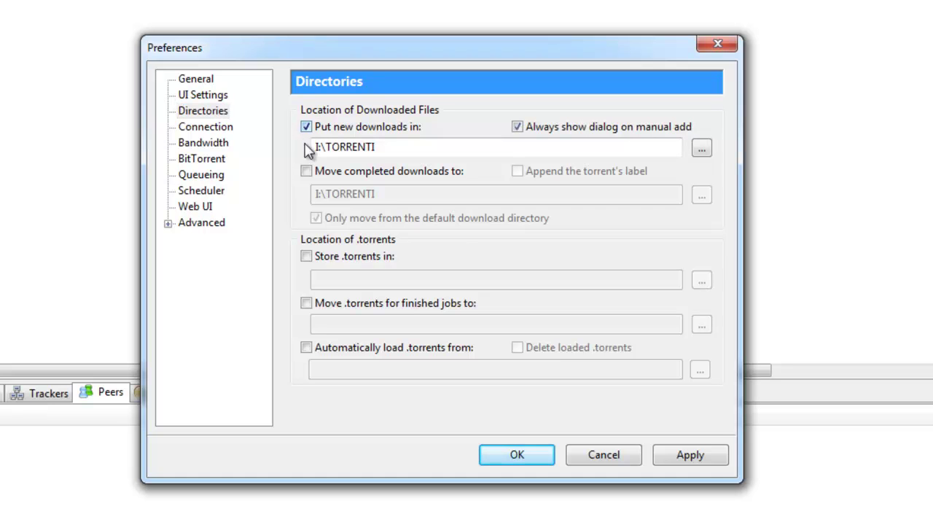
pyautogui.click(307, 172)
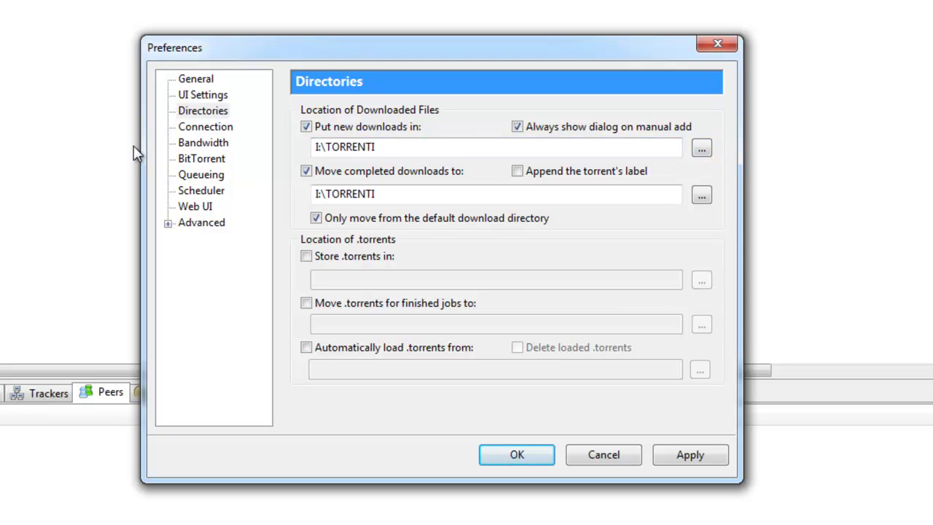
# - Review the incoming connections port and the limits for active torrents and downloads, and save the preferences
pyautogui.click(201, 133)
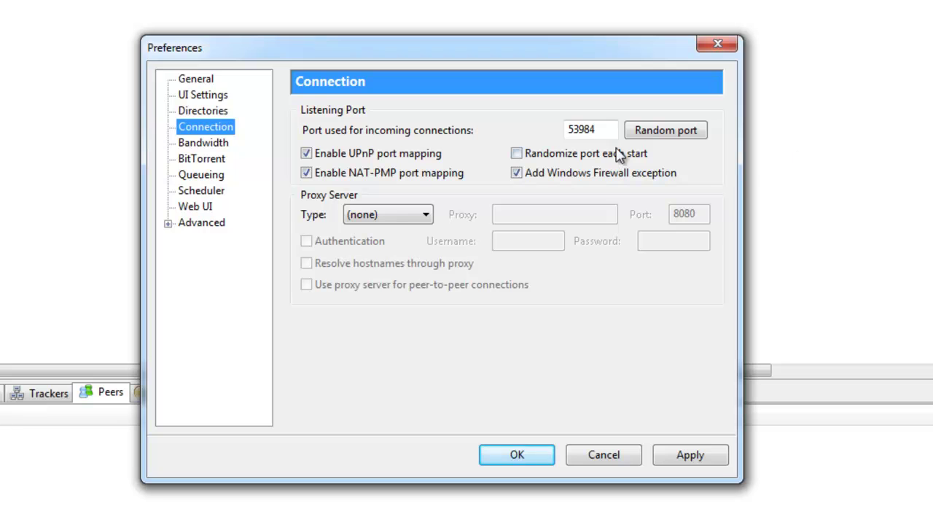
pyautogui.moveTo(595, 129); pyautogui.dragTo(564, 134)
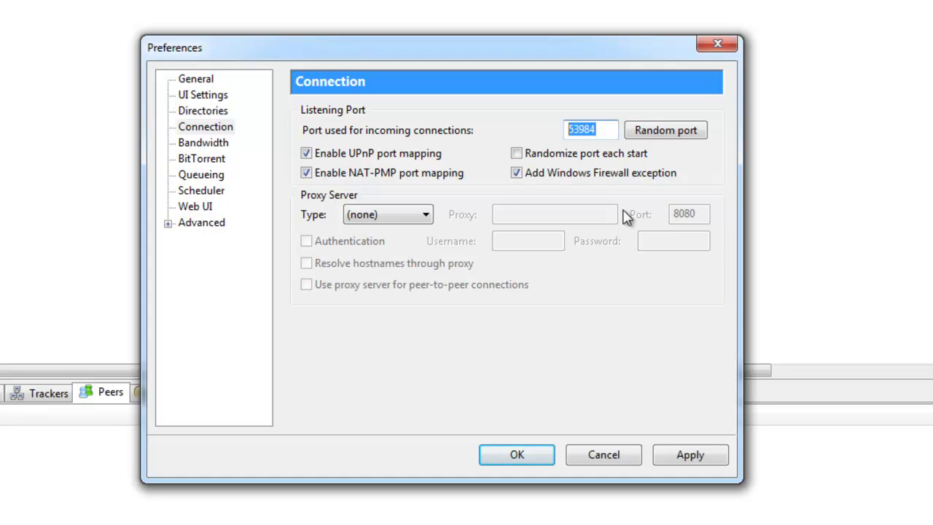
pyautogui.click(209, 177)
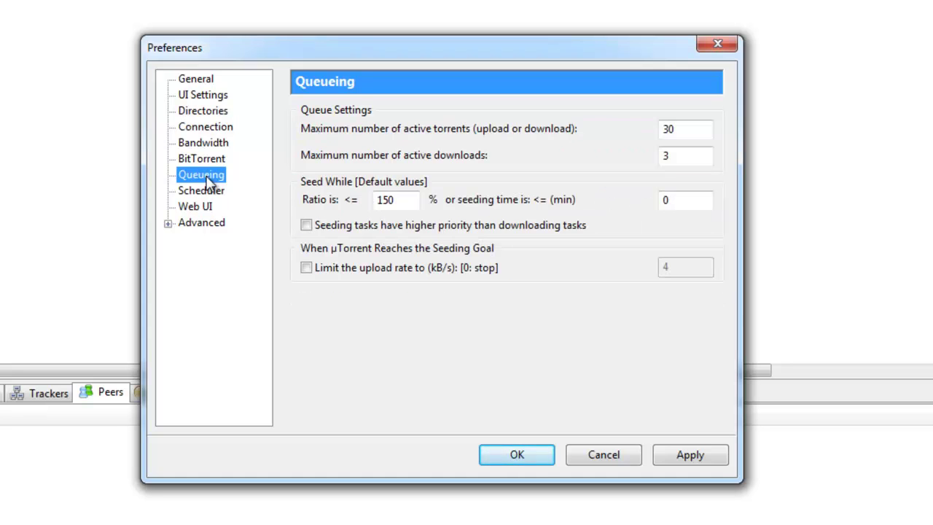
pyautogui.click(672, 129)
pyautogui.doubleClick(676, 128)
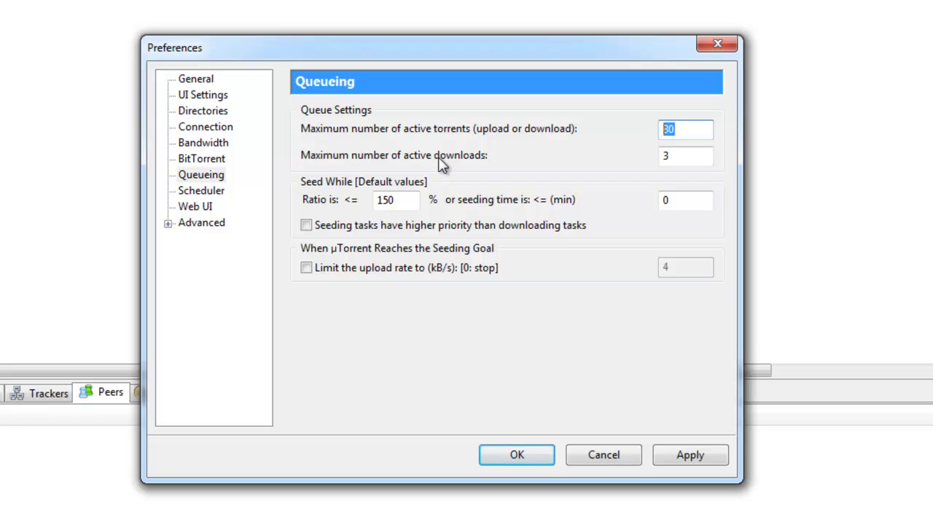
pyautogui.click(700, 155)
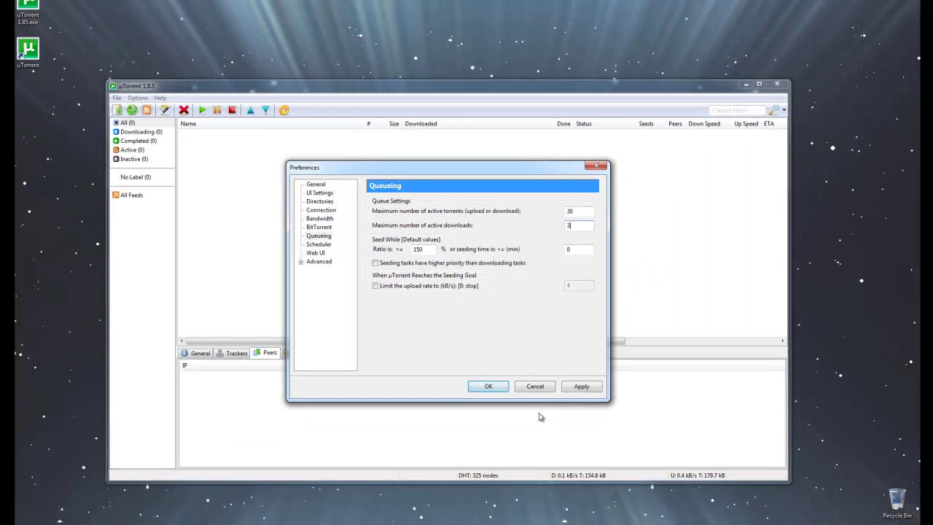
pyautogui.click(488, 386)
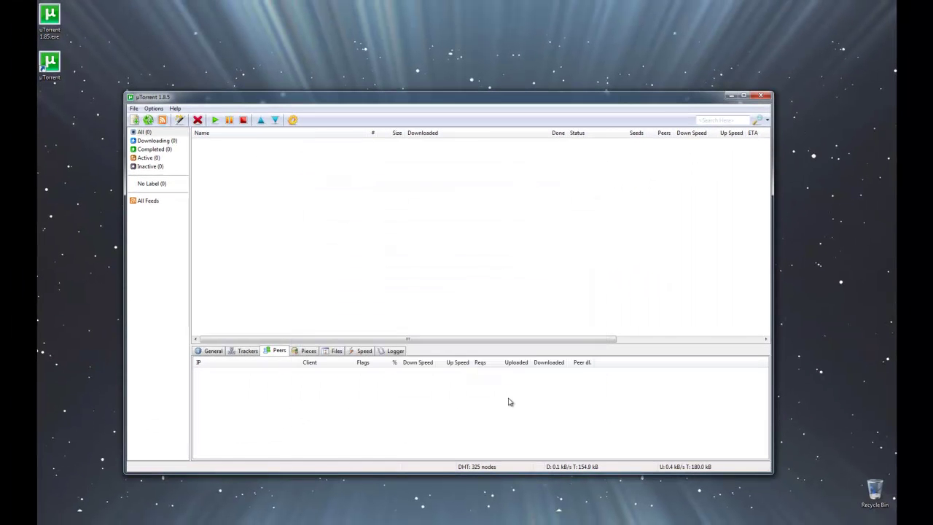
# - Minimize µTorrent and open mininova.org in the web browser
pyautogui.click(730, 97)
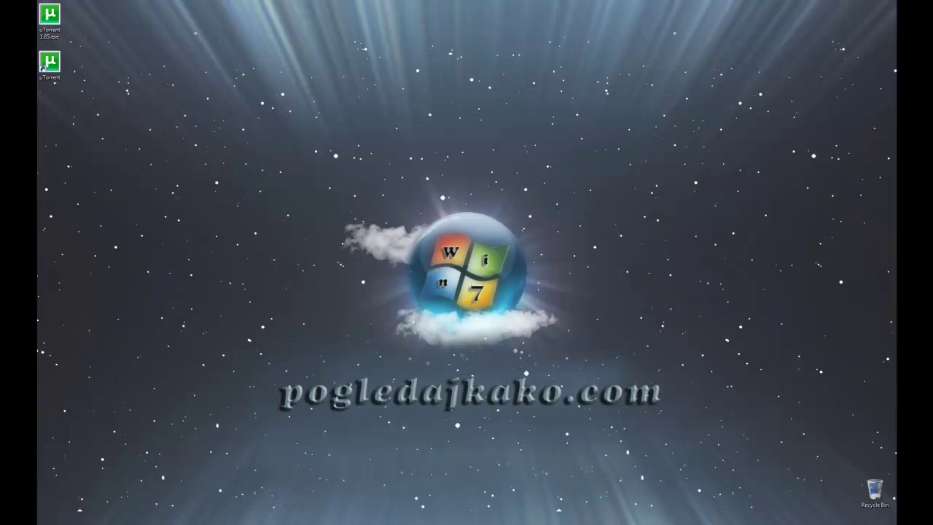
pyautogui.write('mininova.org/')
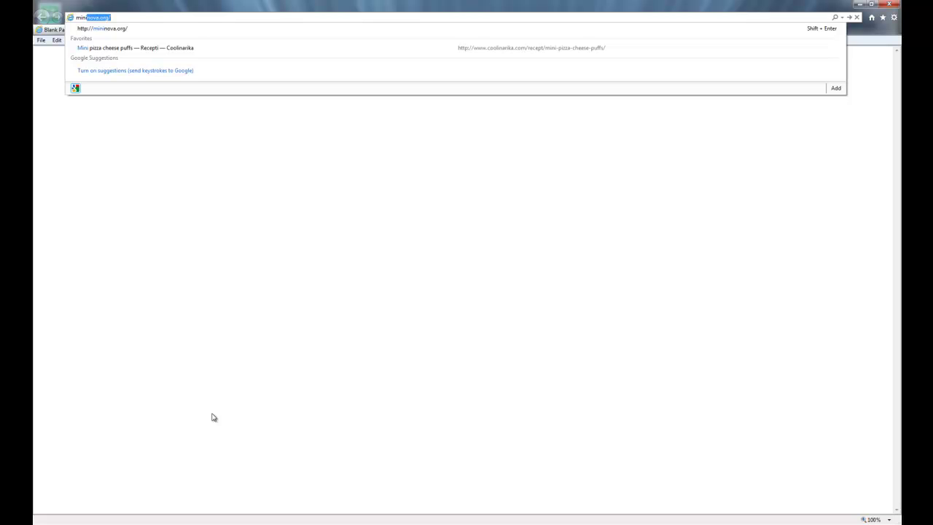
pyautogui.press('Down')
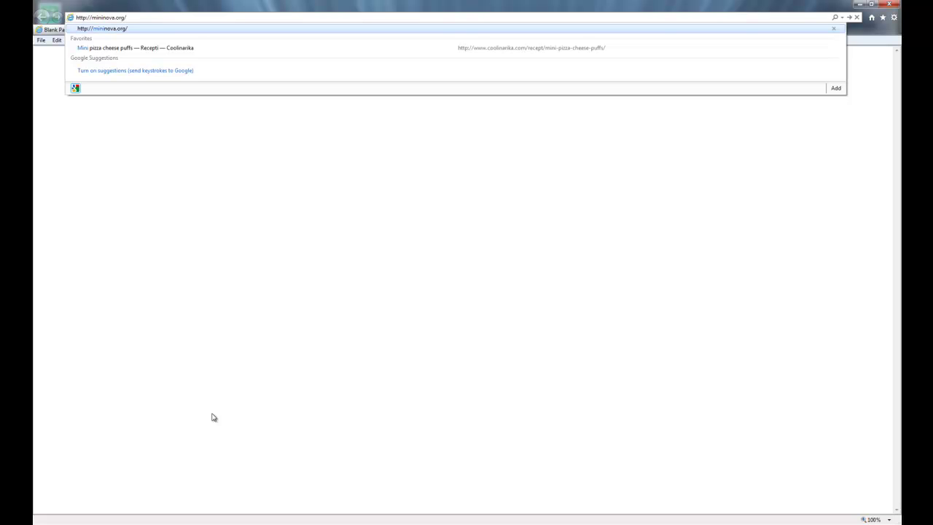
pyautogui.press('Return')
# - Look over the torrents on the Mininova home page and open the Manuals subcategory of Books
pyautogui.scroll(-5, 151, 463)
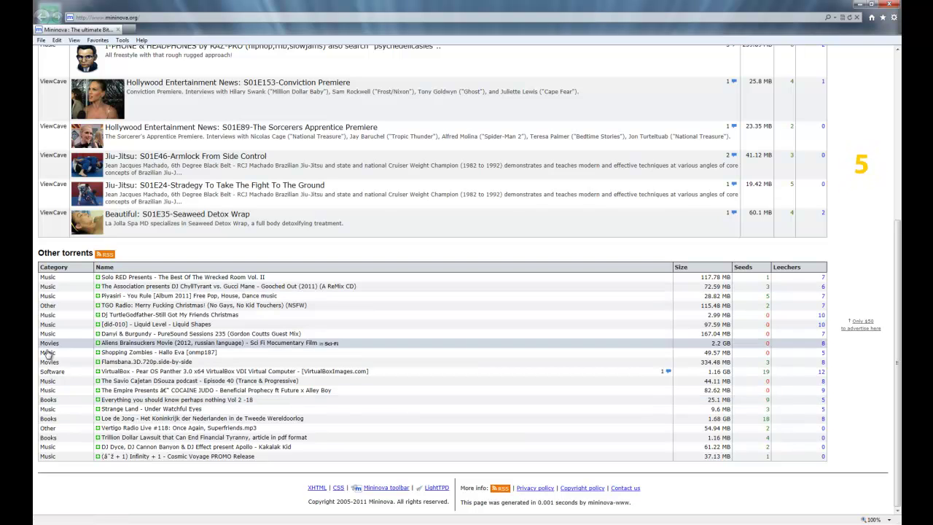
pyautogui.scroll(5, 48, 324)
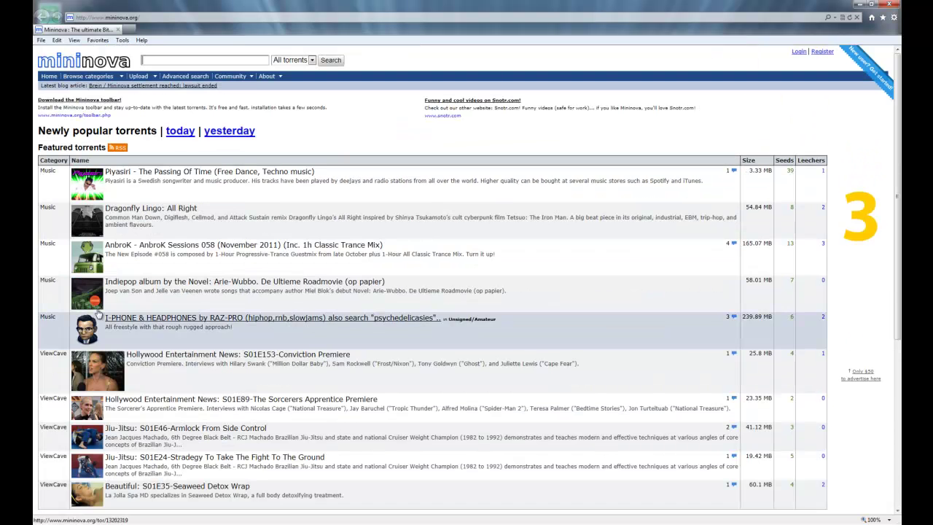
pyautogui.click(208, 59)
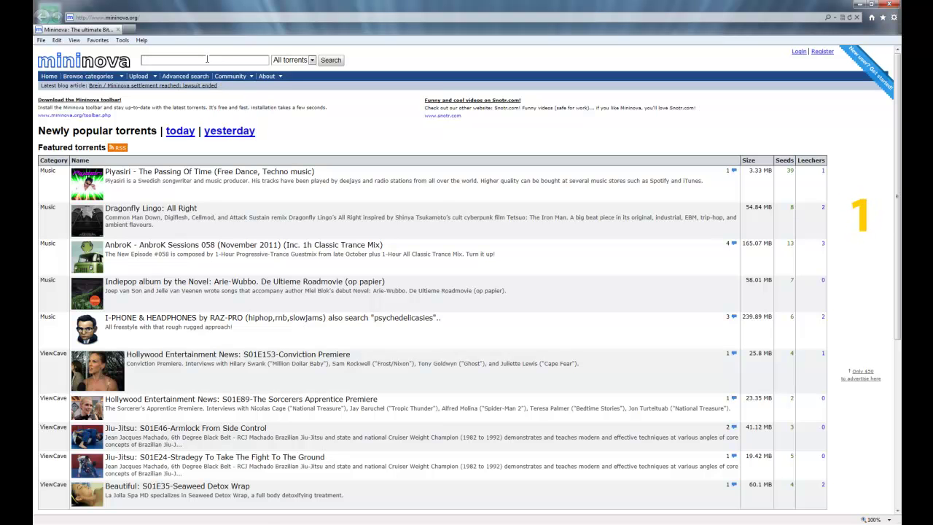
pyautogui.scroll(-4, 148, 363)
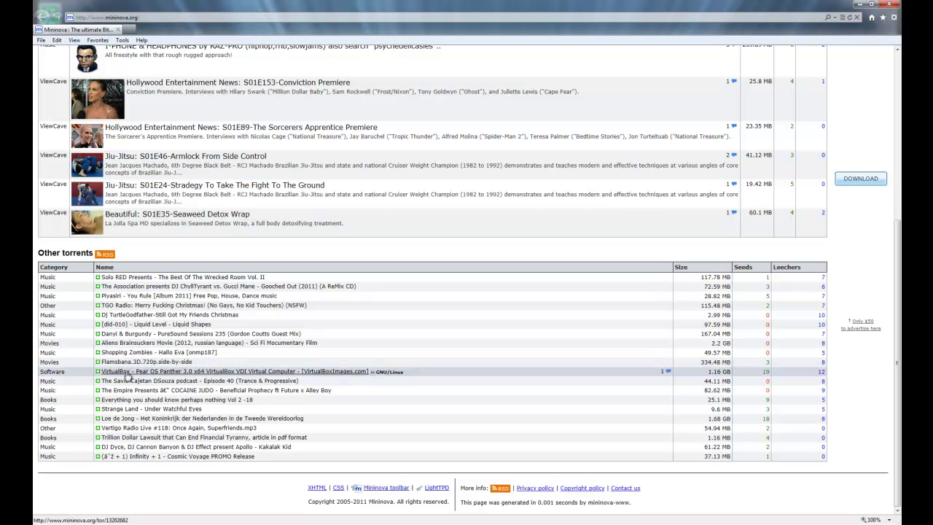
pyautogui.click(47, 399)
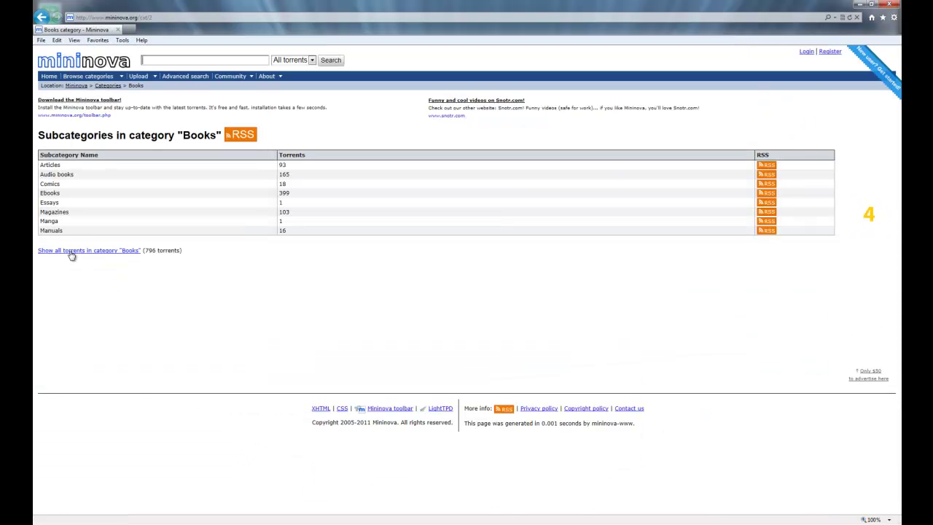
pyautogui.click(60, 230)
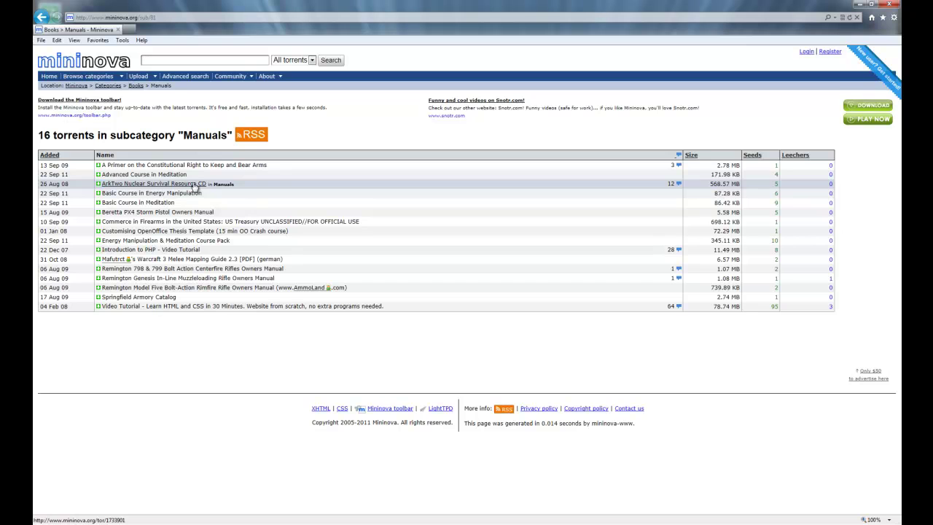
# - Download the ArkTwo Nuclear Survival Resource CD torrent and open the torrent file directly in µTorrent
pyautogui.click(194, 186)
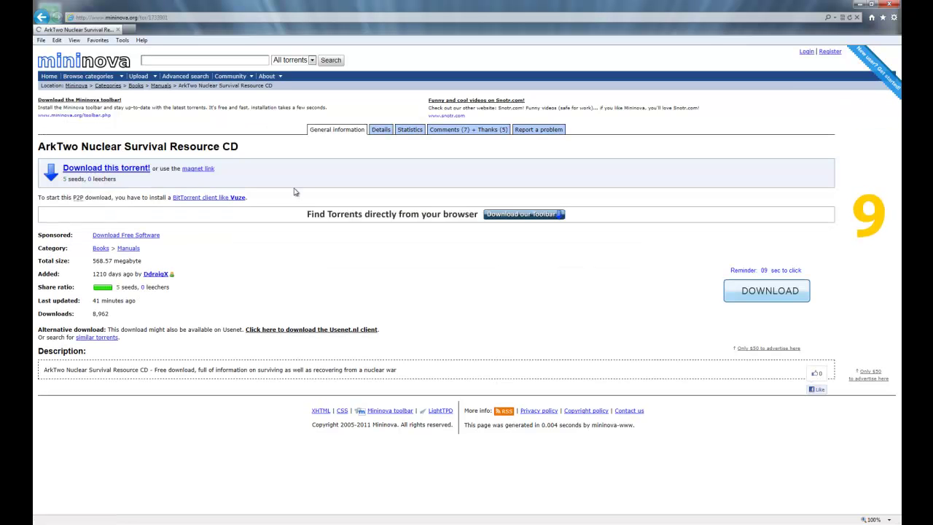
pyautogui.click(87, 170)
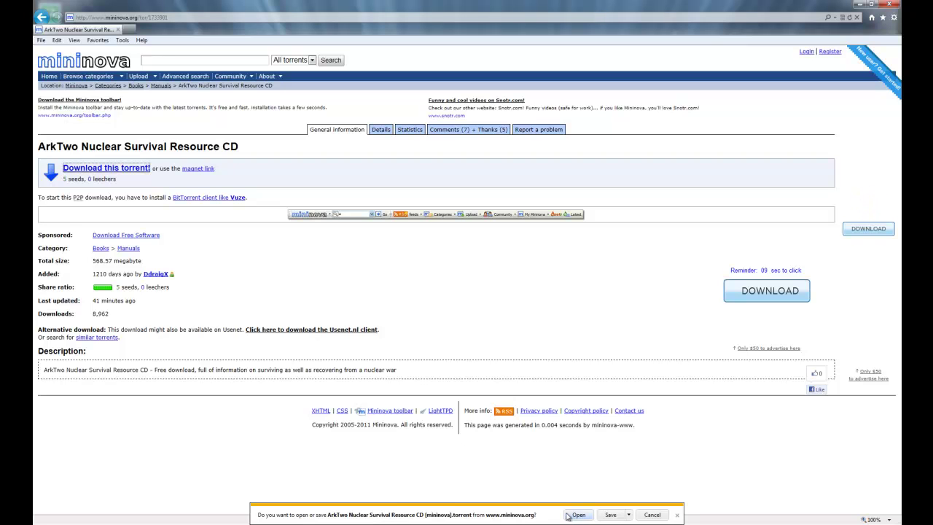
pyautogui.click(629, 515)
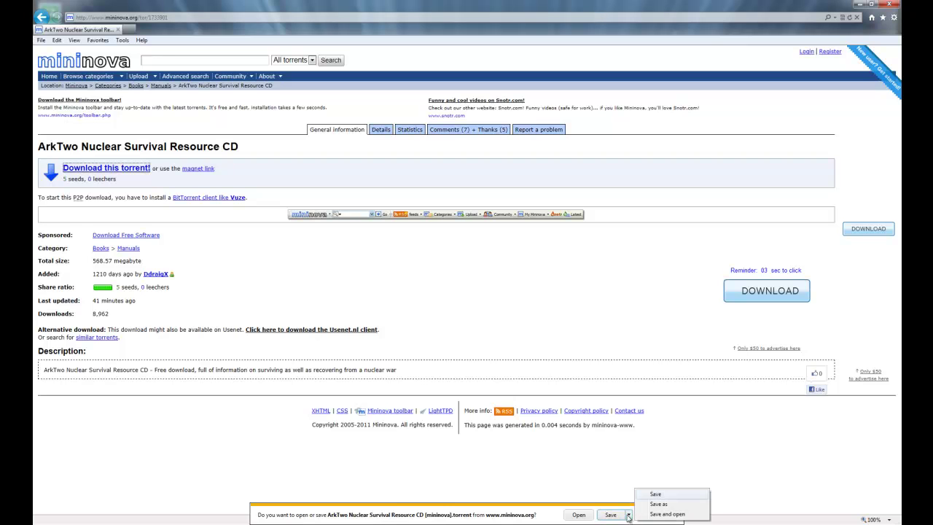
pyautogui.click(580, 517)
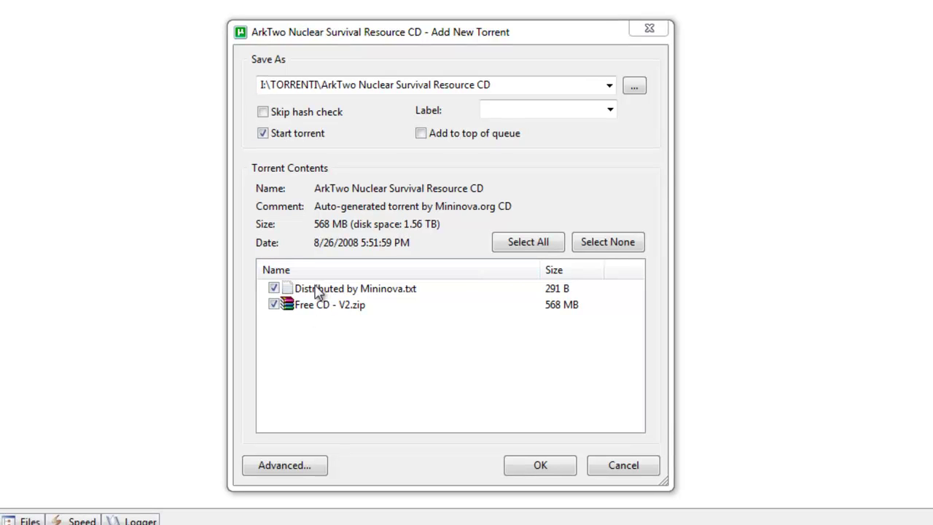
# - Exclude Distributed by Mininova.txt from the torrent contents and add the torrent to start downloading
pyautogui.click(274, 288)
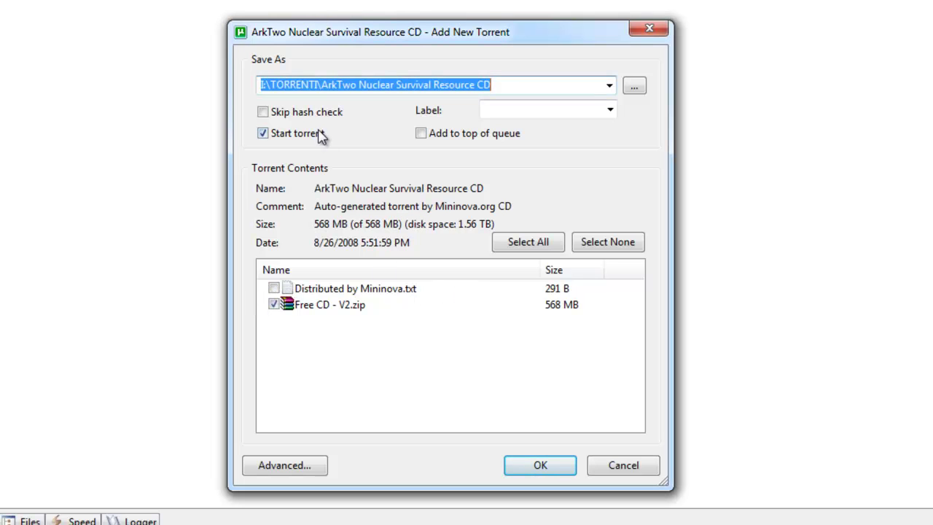
pyautogui.click(539, 458)
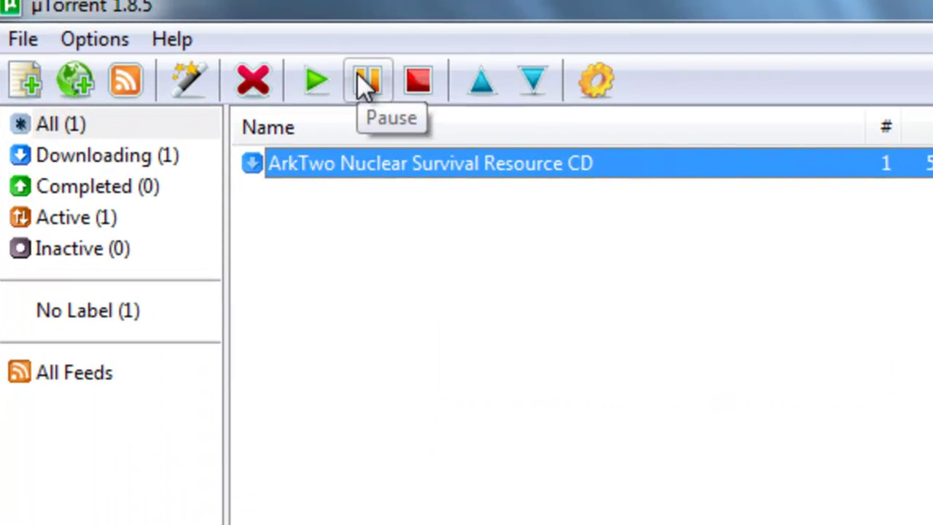
# - Stop the ArkTwo Nuclear Survival Resource CD download
pyautogui.click(363, 79)
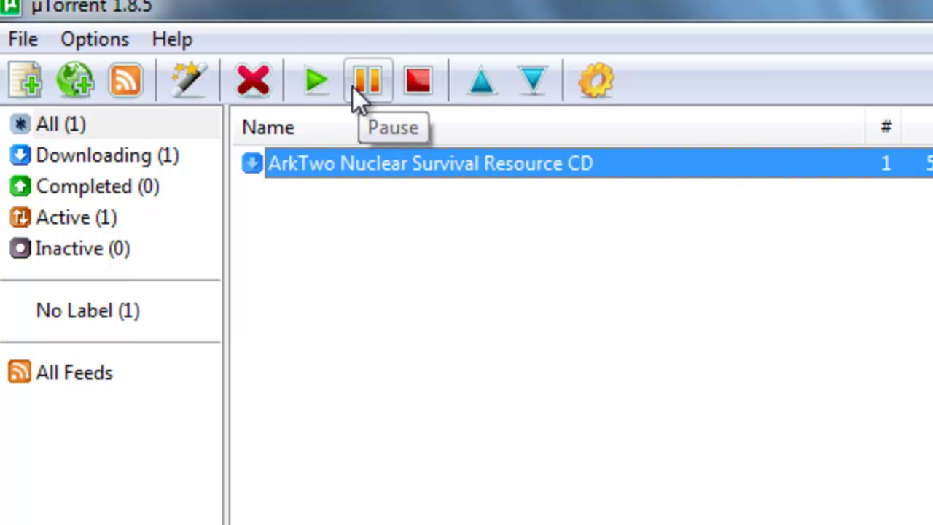
pyautogui.rightClick(429, 157)
pyautogui.rightClick(354, 160)
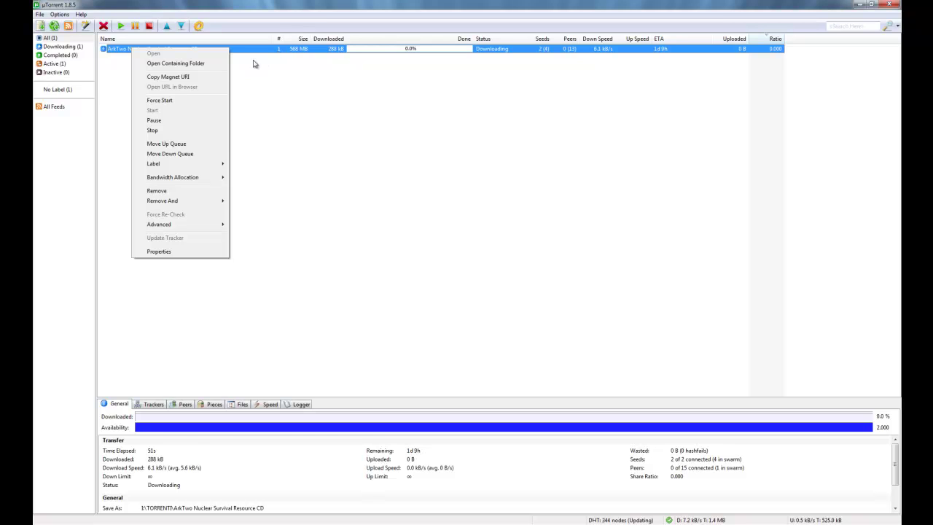
pyautogui.click(198, 130)
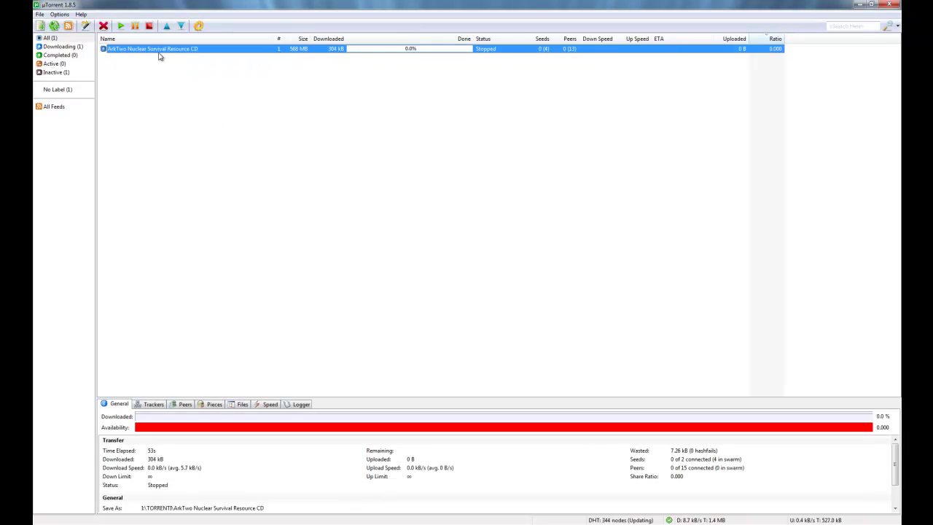
# - Examine the options for removing the stopped ArkTwo Nuclear Survival Resource CD torrent without applying any of them
pyautogui.rightClick(257, 49)
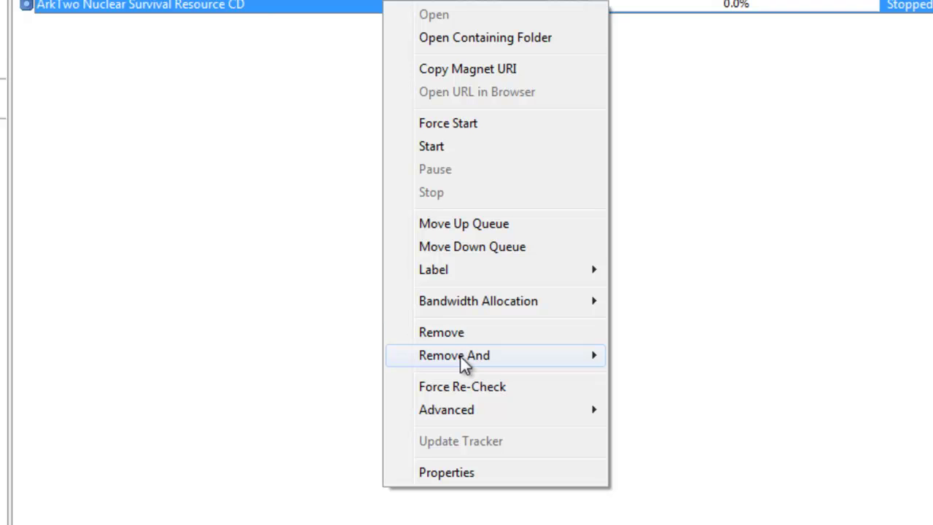
pyautogui.moveTo(464, 364)
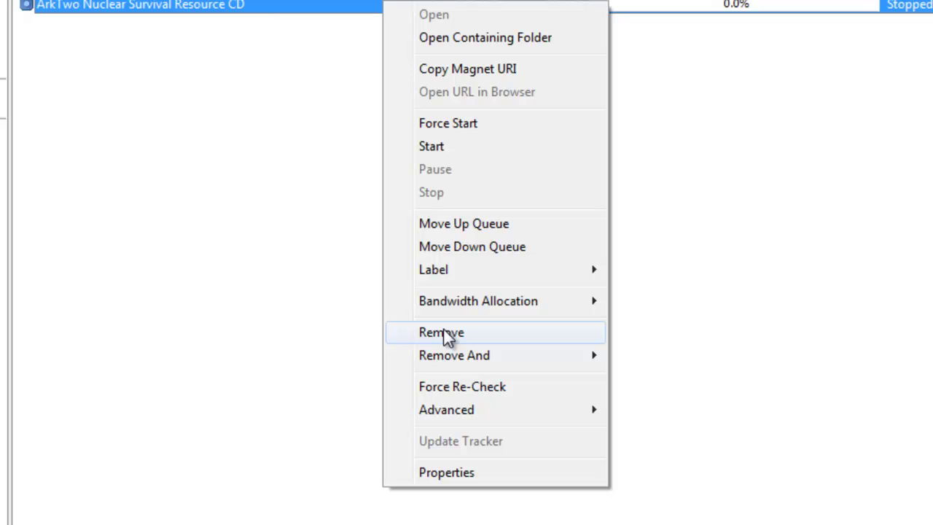
pyautogui.click(226, 172)
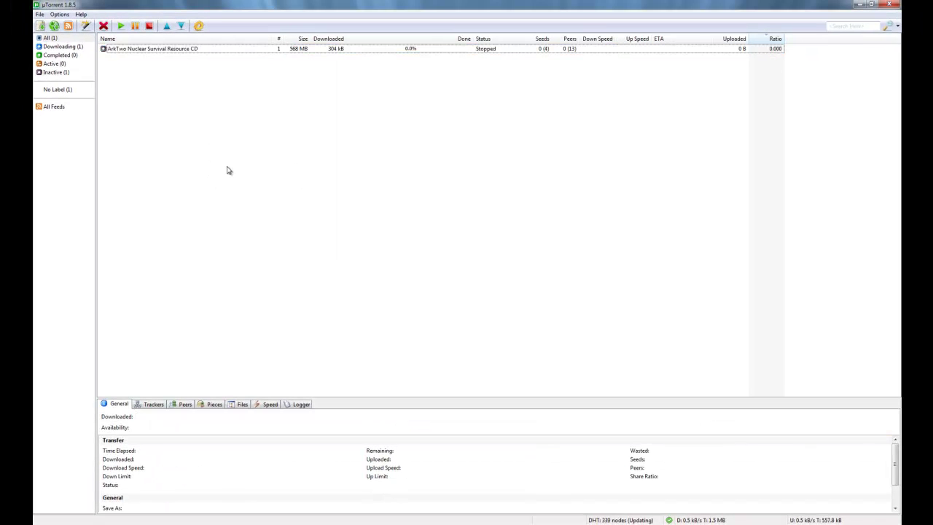
# - Open the preferences and go through the BitTorrent, Bandwidth and Connection settings to the Directories settings
pyautogui.click(129, 49)
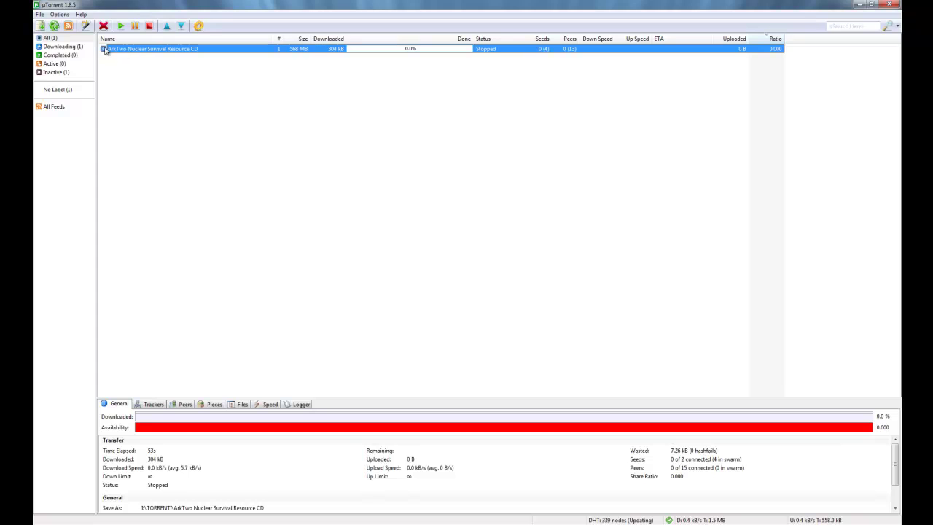
pyautogui.click(60, 13)
pyautogui.click(72, 23)
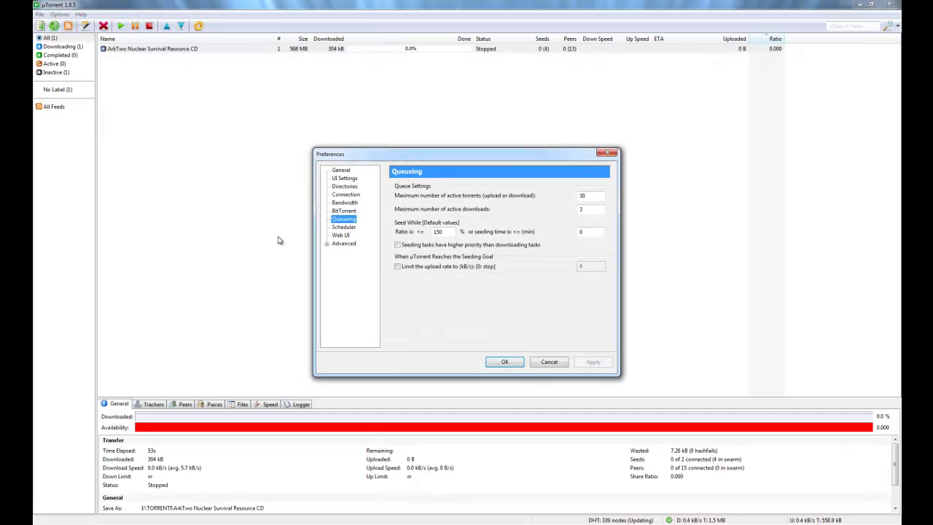
pyautogui.click(343, 211)
pyautogui.click(344, 203)
pyautogui.click(345, 194)
pyautogui.click(344, 186)
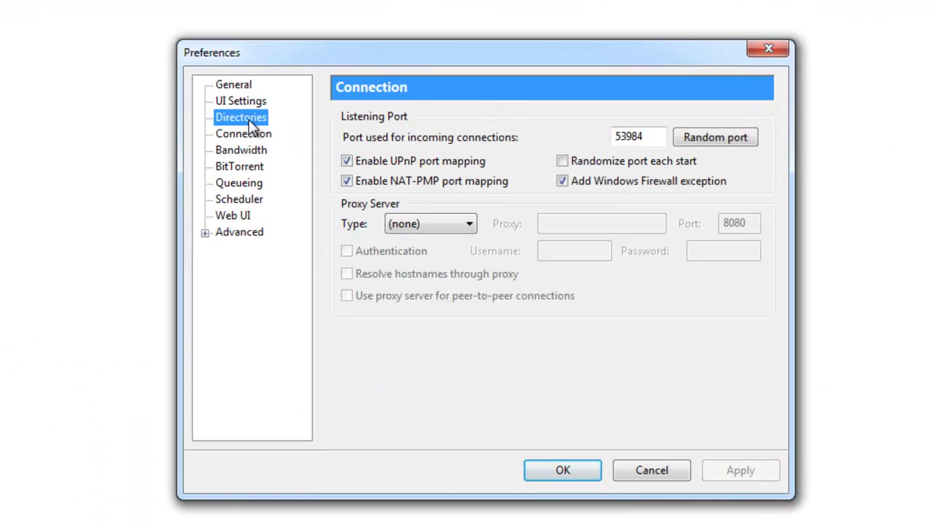
# - Try out the option to store .torrents in a chosen folder and close the preferences without saving
pyautogui.click(348, 267)
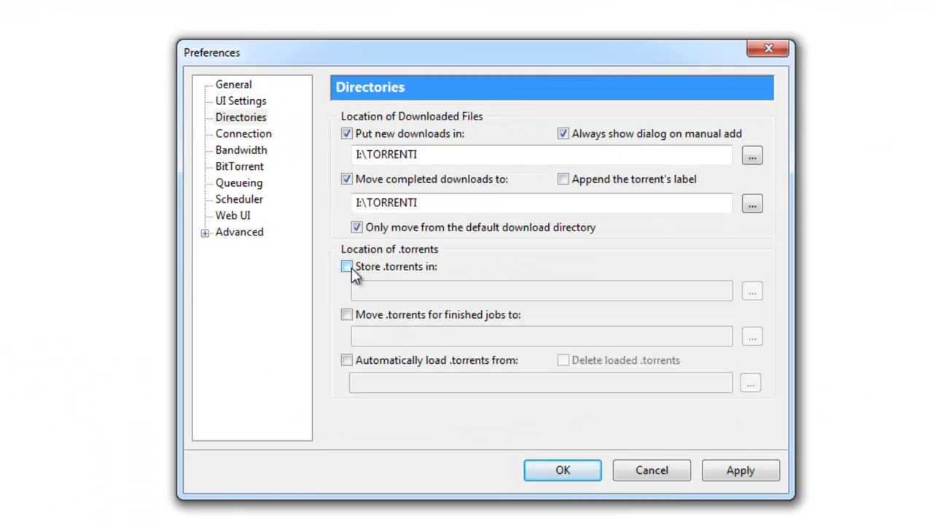
pyautogui.click(348, 267)
pyautogui.click(430, 288)
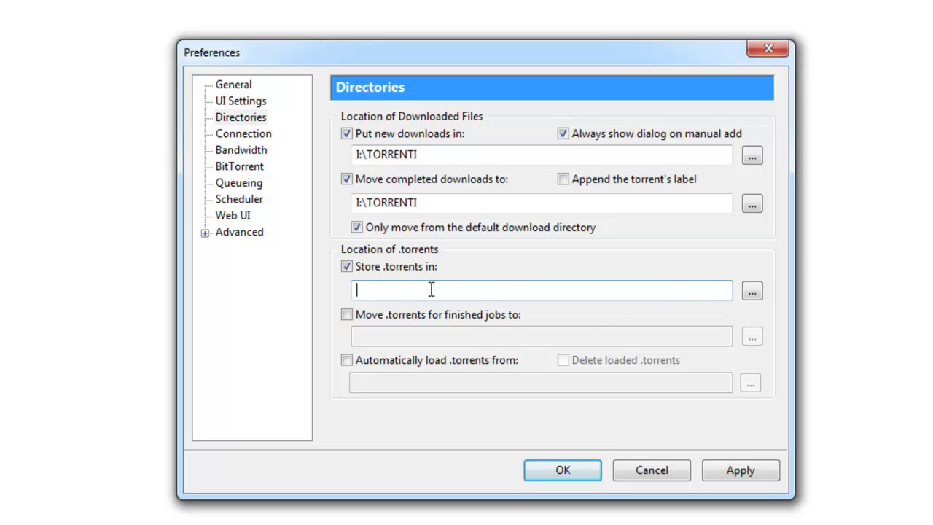
pyautogui.click(347, 268)
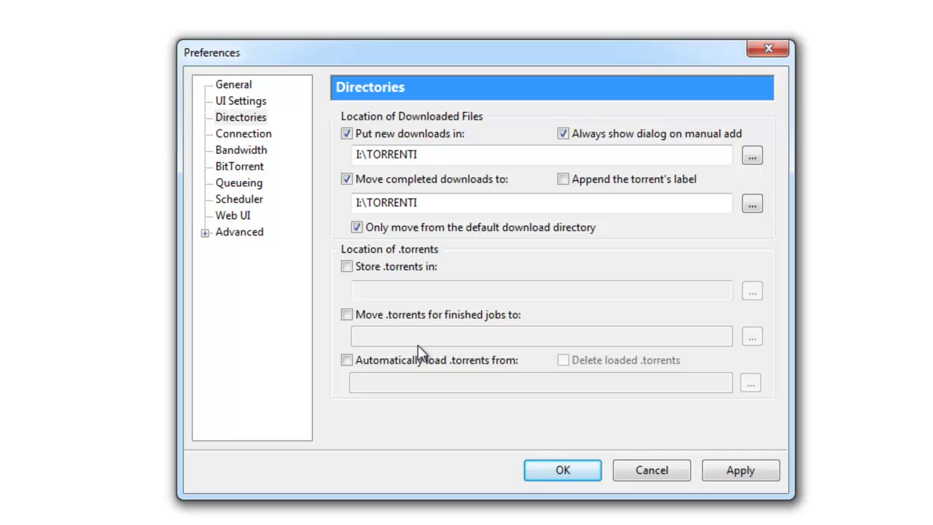
pyautogui.click(347, 267)
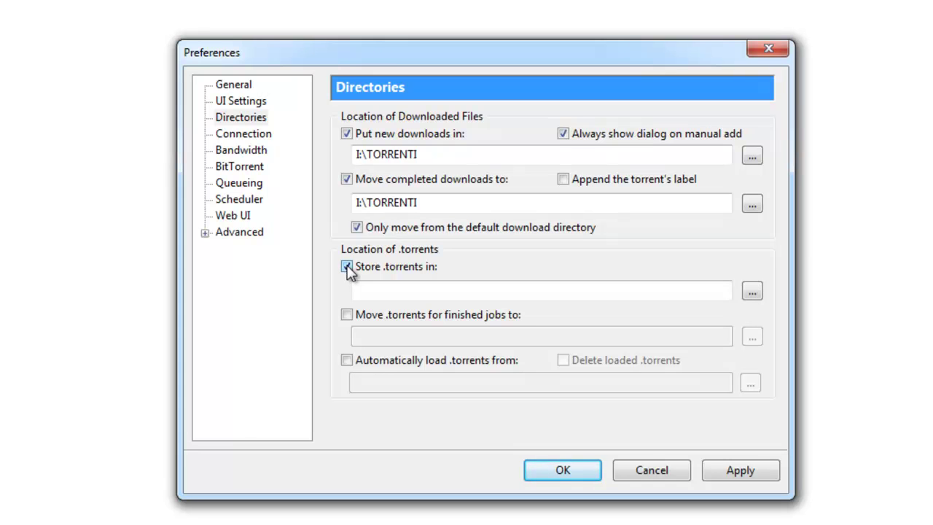
pyautogui.click(347, 268)
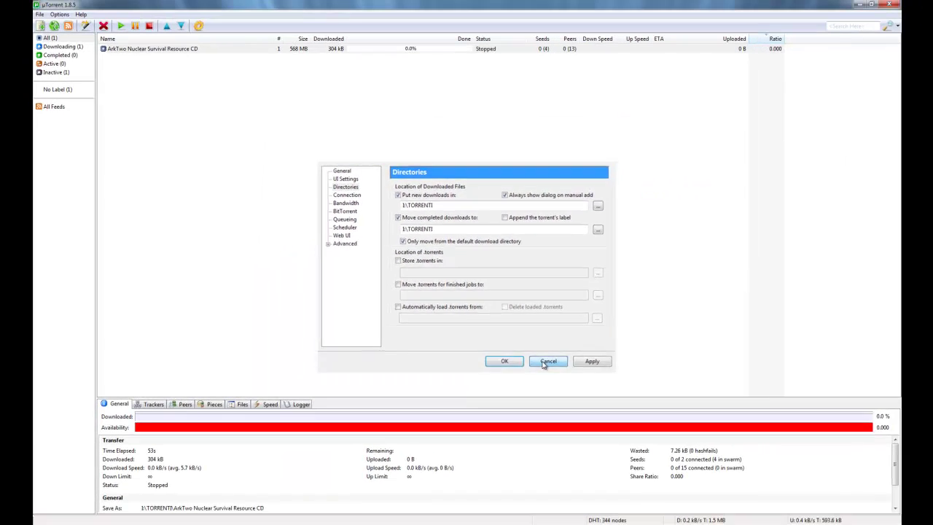
pyautogui.click(651, 470)
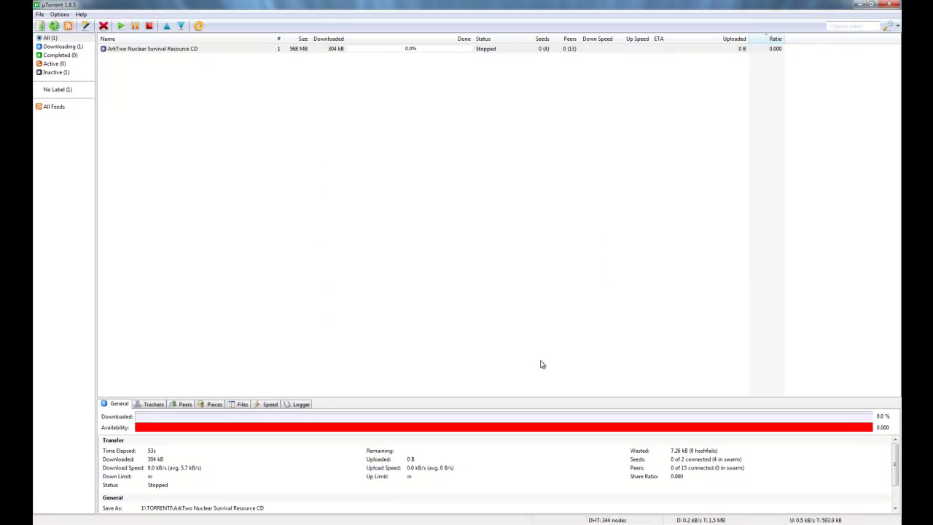
# - Enlarge the ArkTwo torrent's details area and examine its general information, trackers, peers, pieces, files, speed graph and log
pyautogui.click(300, 51)
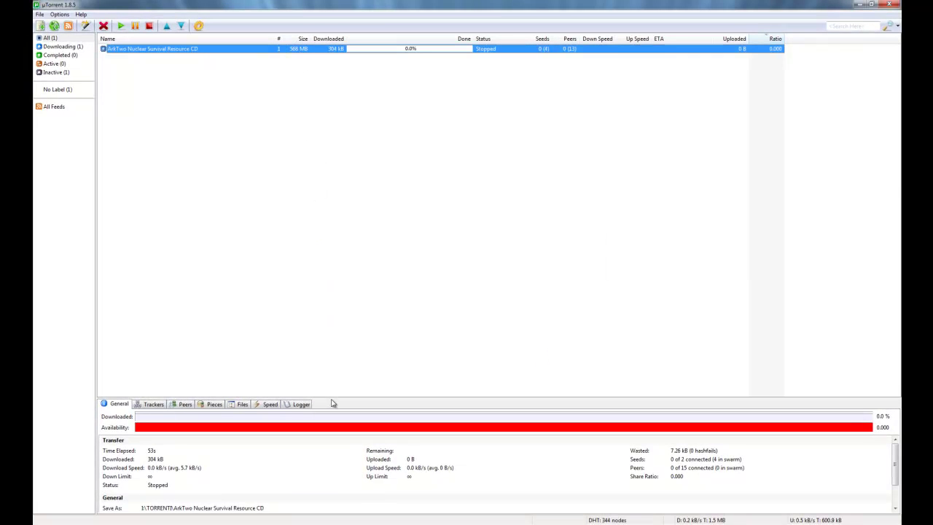
pyautogui.moveTo(331, 398); pyautogui.dragTo(335, 316)
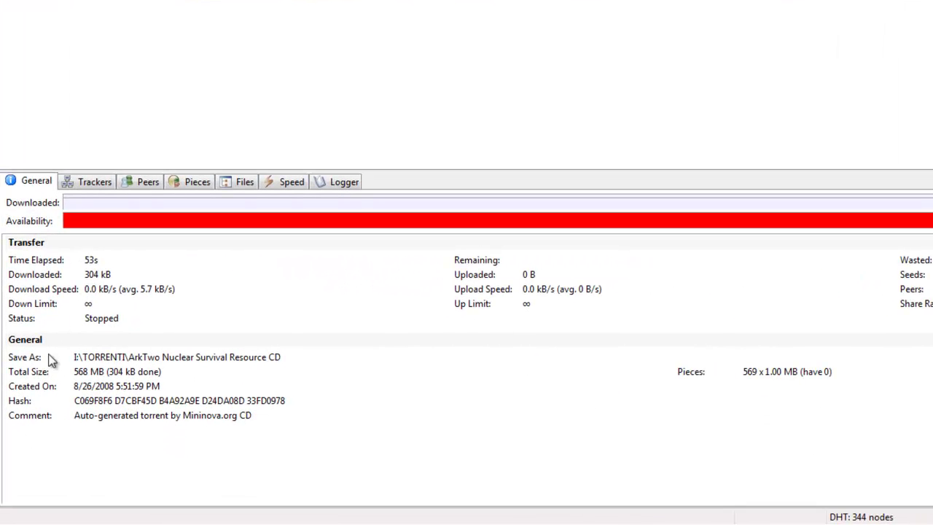
pyautogui.click(84, 188)
pyautogui.click(76, 261)
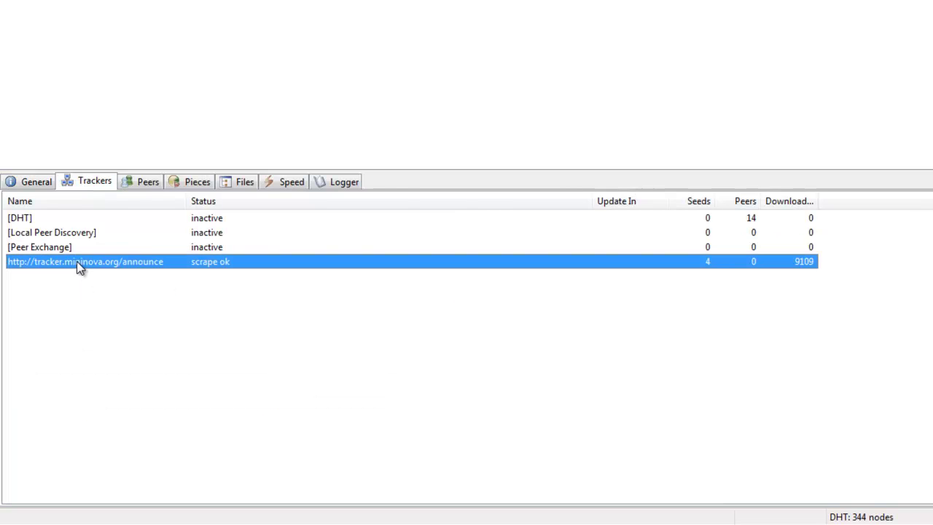
pyautogui.click(148, 185)
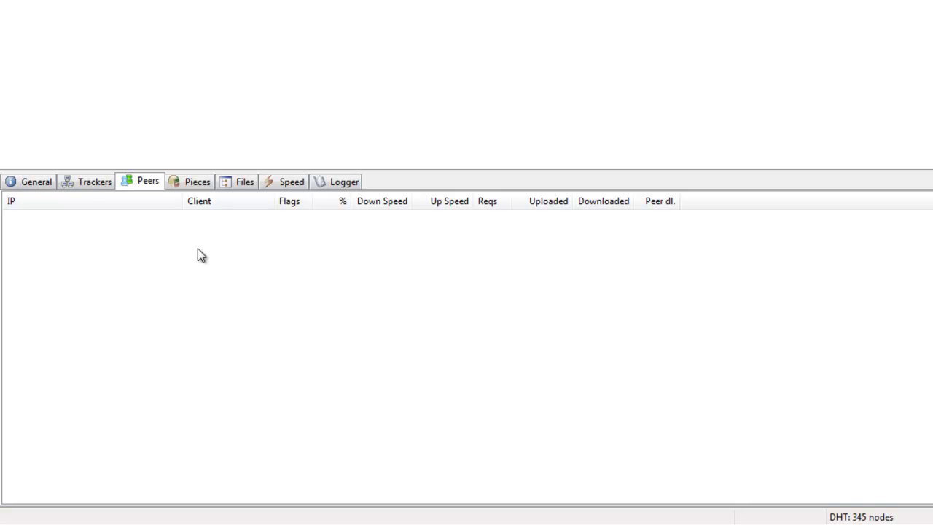
pyautogui.click(197, 187)
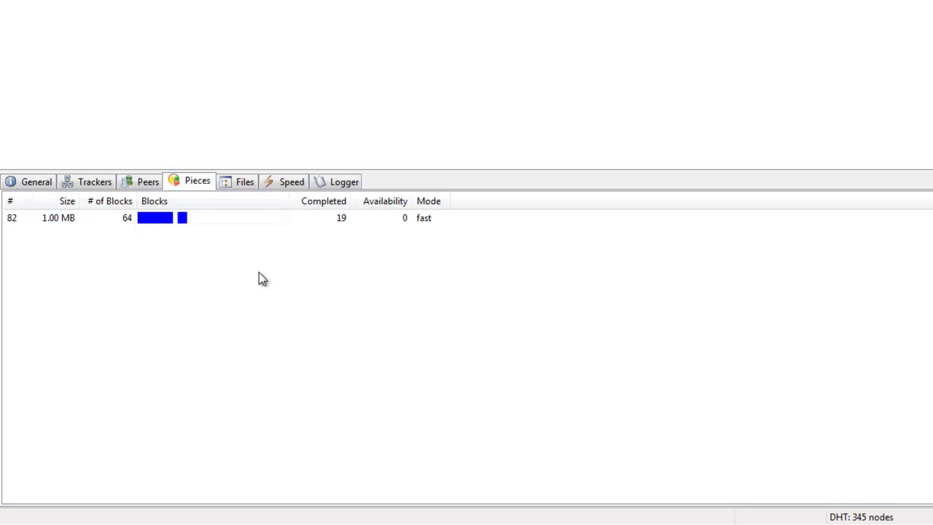
pyautogui.click(244, 185)
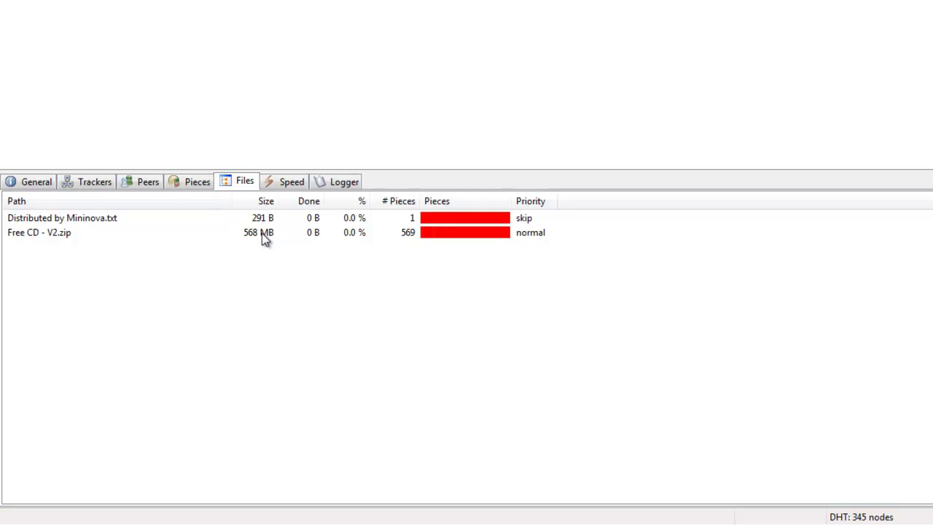
pyautogui.click(286, 185)
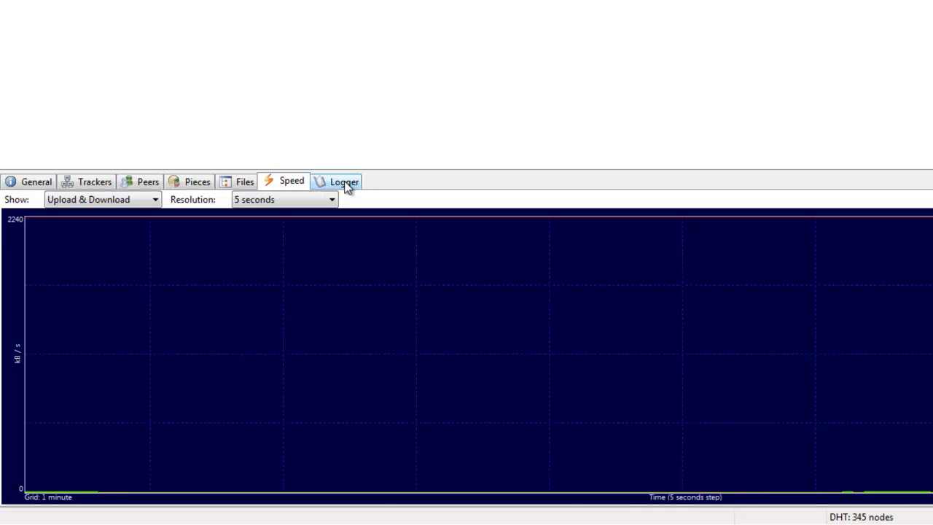
pyautogui.click(347, 184)
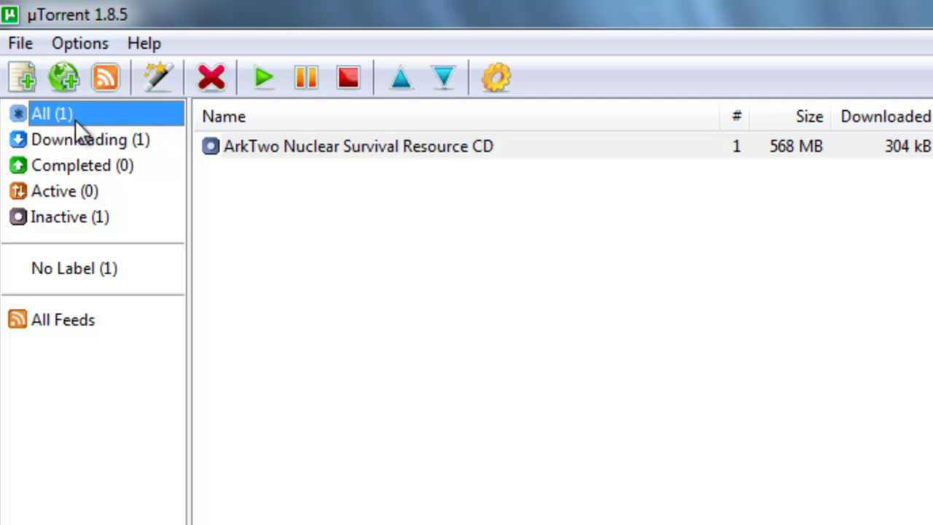
# - Filter the torrent list by Downloading, Completed, Active and Inactive, and select the ArkTwo torrent among the inactive ones
pyautogui.click(77, 140)
pyautogui.click(74, 167)
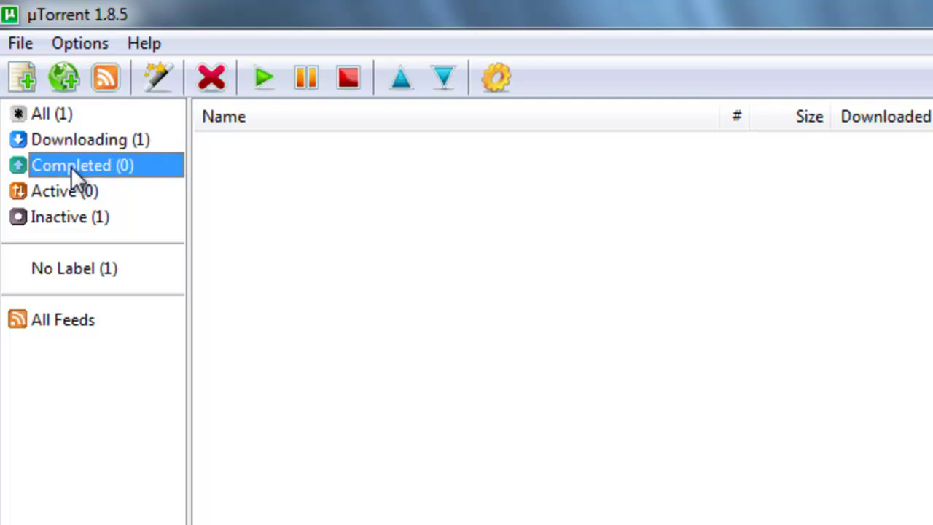
pyautogui.click(76, 191)
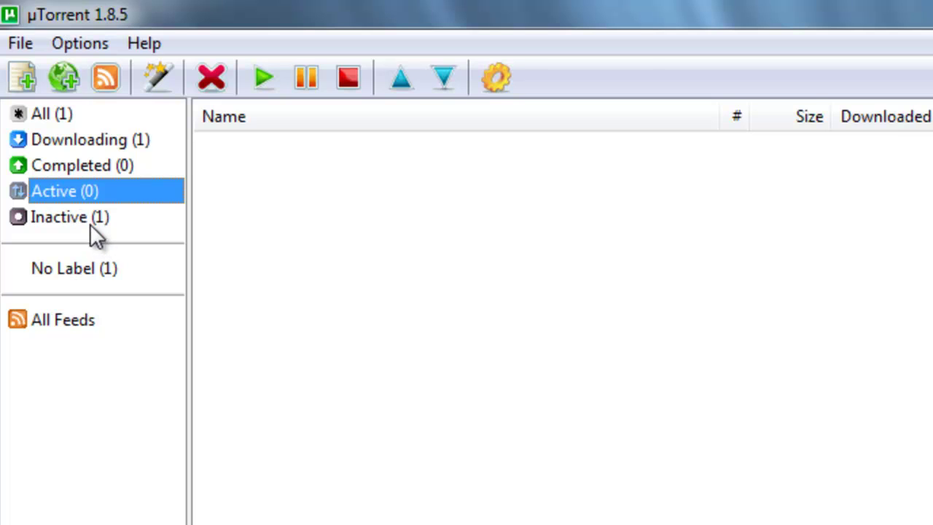
pyautogui.click(90, 222)
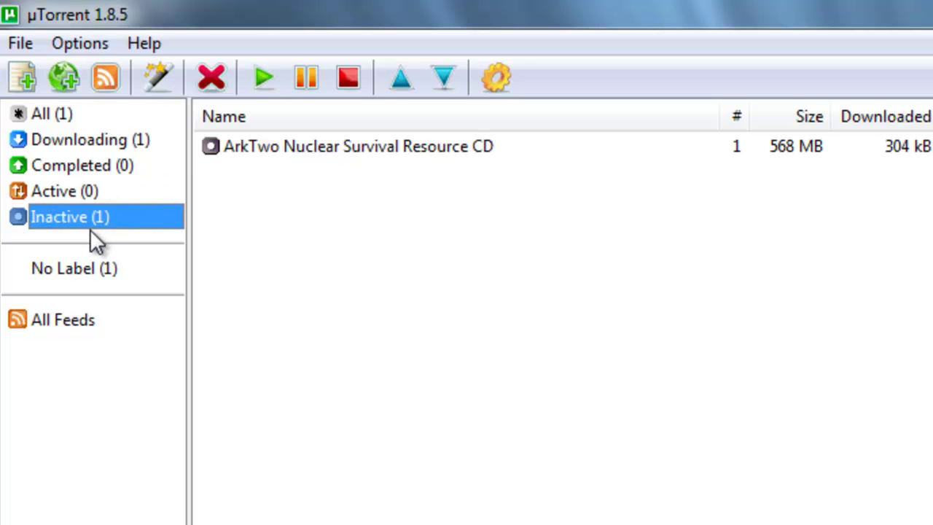
pyautogui.click(240, 146)
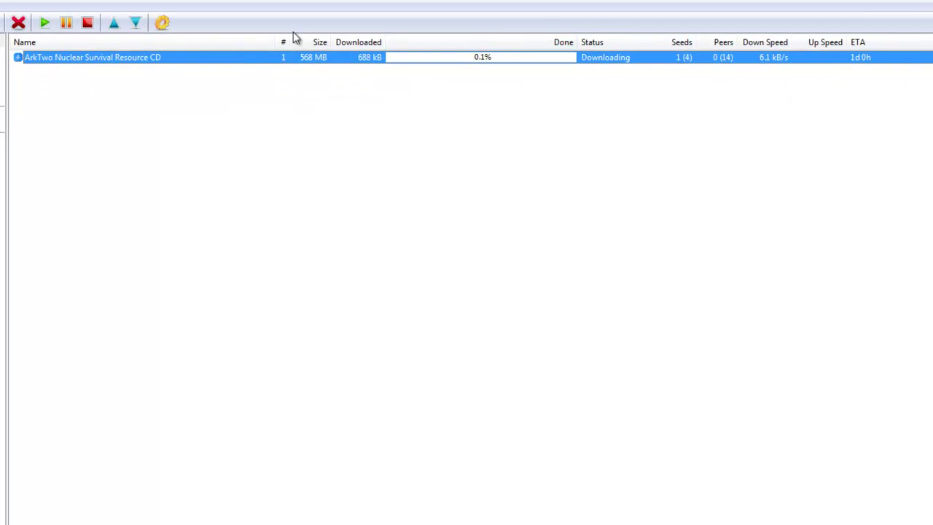
# - Hide the Up Limit and Completed On columns in the torrent list
pyautogui.rightClick(252, 41)
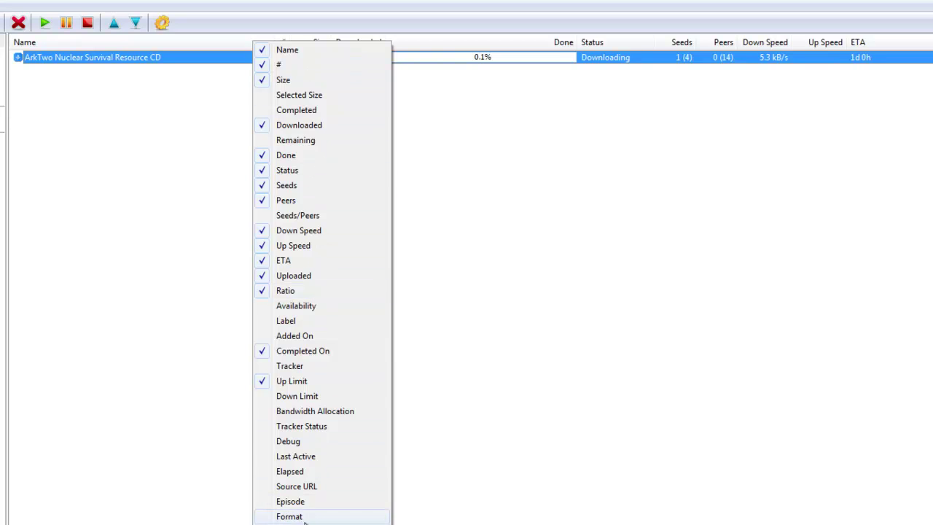
pyautogui.click(302, 381)
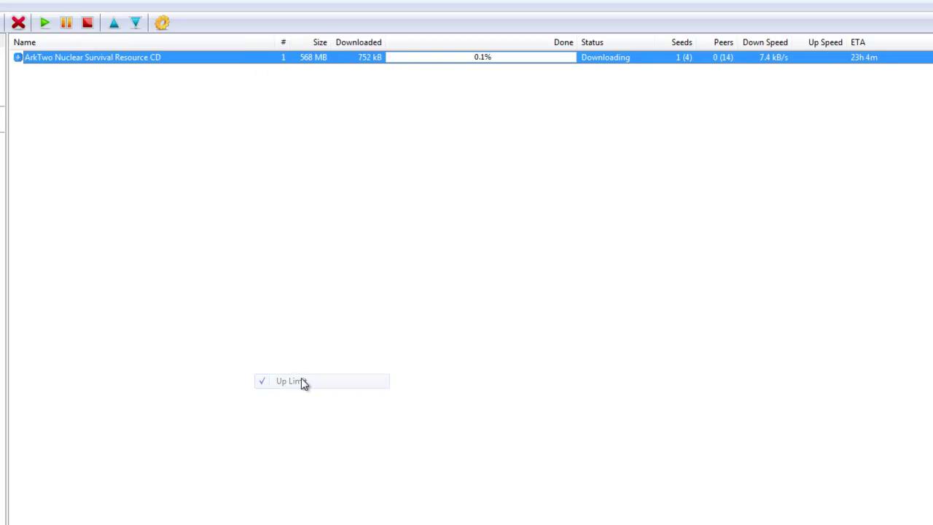
pyautogui.rightClick(250, 42)
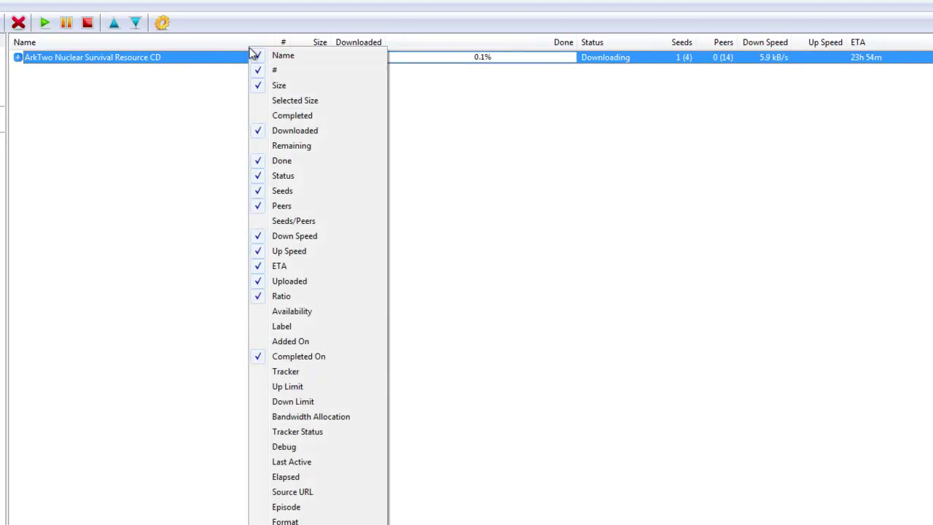
pyautogui.click(328, 362)
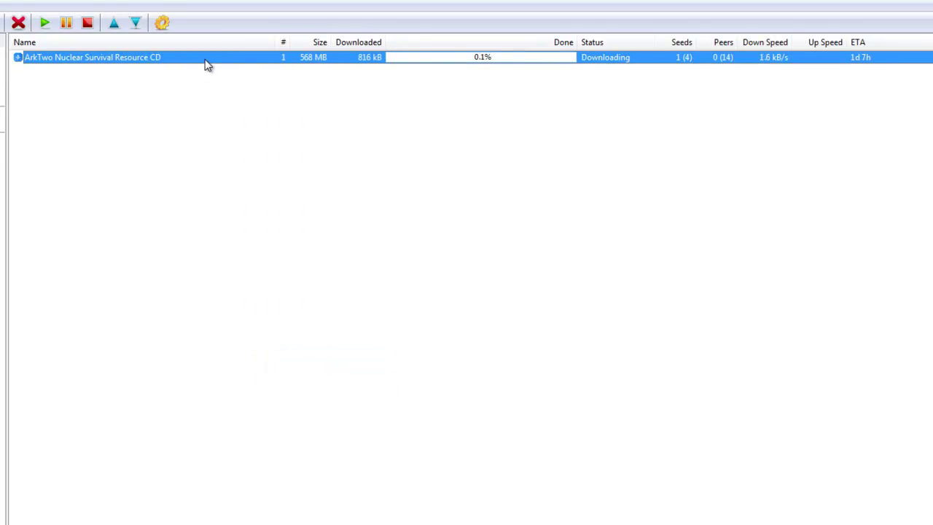
# - Stop the ArkTwo Nuclear Survival Resource CD download and minimize the µTorrent and Mininova browser windows
pyautogui.rightClick(207, 65)
pyautogui.click(233, 186)
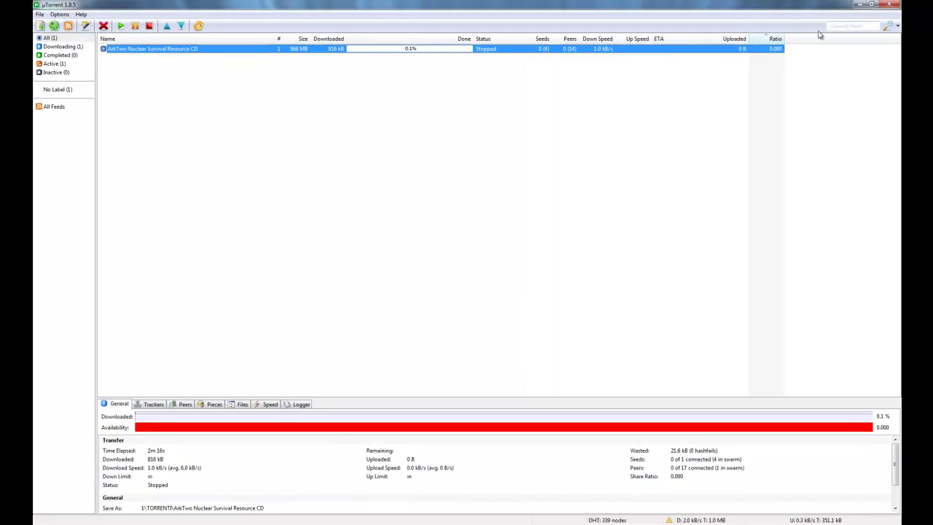
pyautogui.click(860, 4)
pyautogui.click(857, 9)
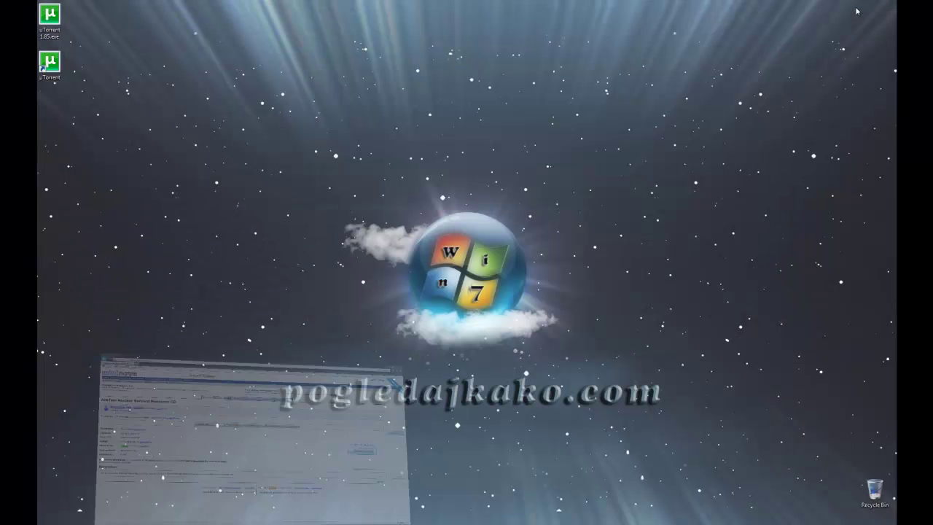